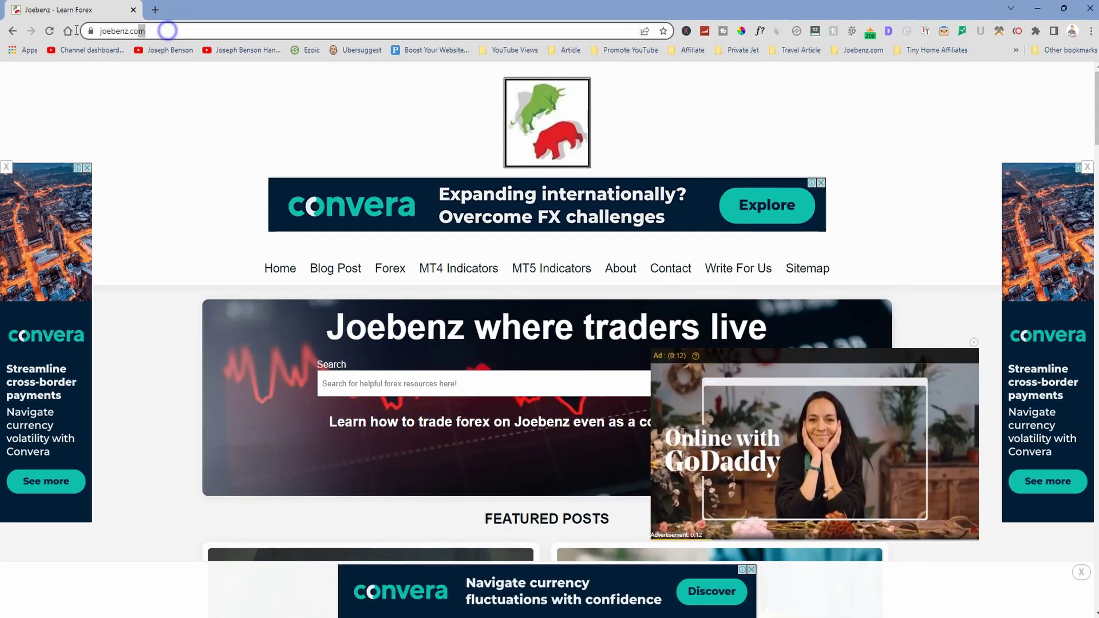
- Scroll up and down the joebenz.com home page to review its latest posts and authors
{"action": "left_click", "coordinate": [164, 117]}
{"action": "scroll", "coordinate": [532, 304], "scroll_direction": "down", "scroll_amount": 20}
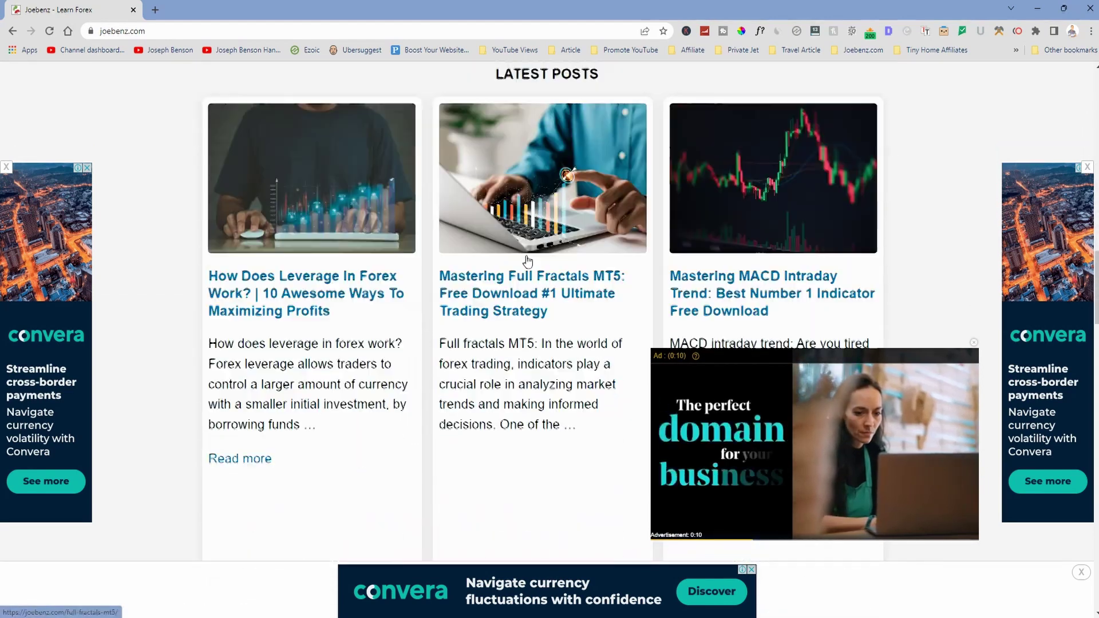
{"action": "scroll", "coordinate": [471, 246], "scroll_direction": "down", "scroll_amount": 20}
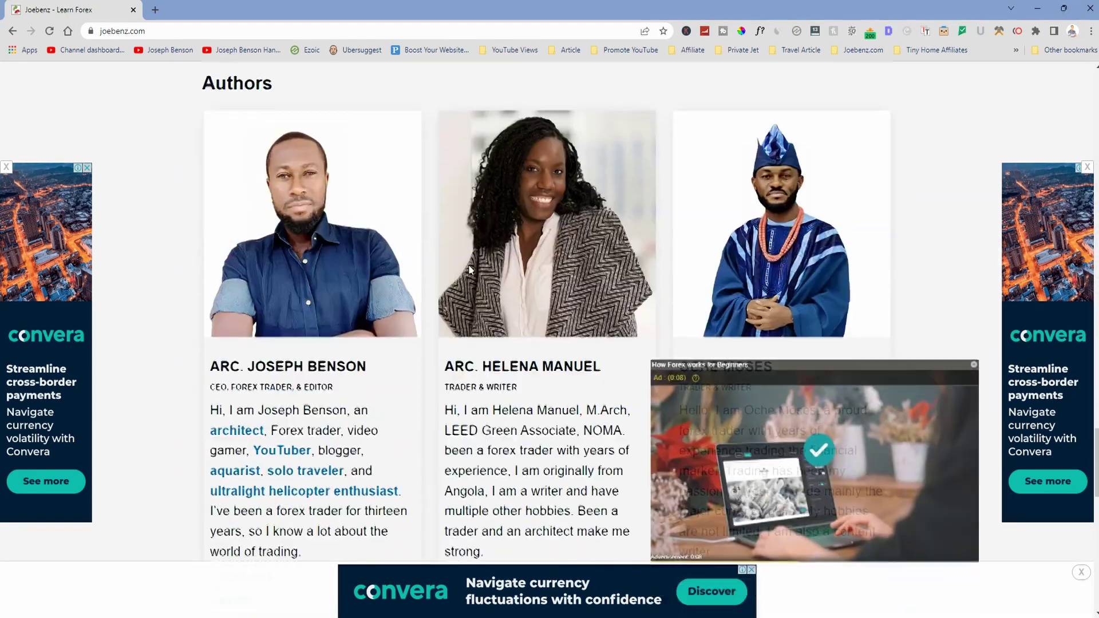
{"action": "scroll", "coordinate": [404, 291], "scroll_direction": "down", "scroll_amount": 3}
{"action": "scroll", "coordinate": [424, 280], "scroll_direction": "up", "scroll_amount": 3}
{"action": "scroll", "coordinate": [439, 274], "scroll_direction": "down", "scroll_amount": 3}
{"action": "scroll", "coordinate": [484, 300], "scroll_direction": "down", "scroll_amount": 14}
{"action": "scroll", "coordinate": [468, 310], "scroll_direction": "up", "scroll_amount": 17}
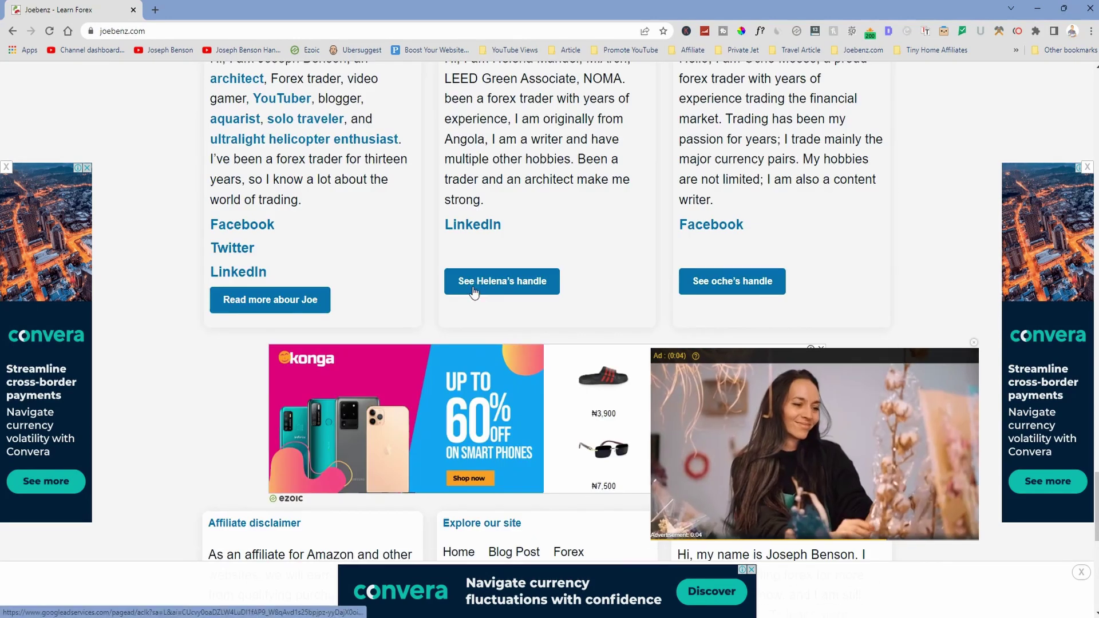
{"action": "scroll", "coordinate": [481, 273], "scroll_direction": "up", "scroll_amount": 15}
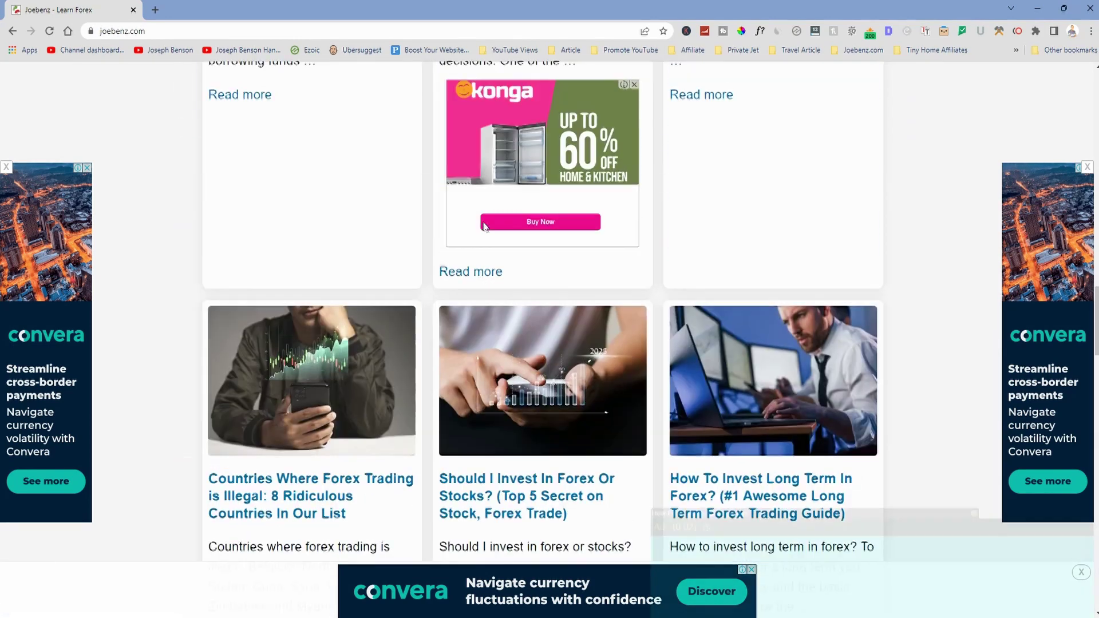
{"action": "scroll", "coordinate": [487, 229], "scroll_direction": "up", "scroll_amount": 10}
{"action": "scroll", "coordinate": [500, 242], "scroll_direction": "down", "scroll_amount": 5}
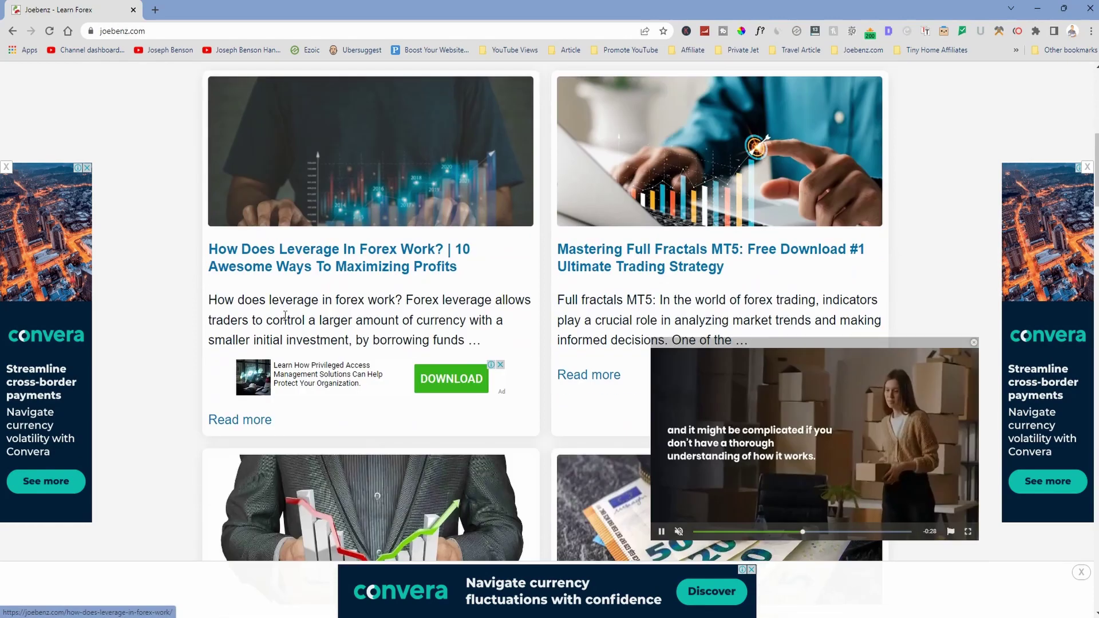
{"action": "scroll", "coordinate": [474, 275], "scroll_direction": "up", "scroll_amount": 8}
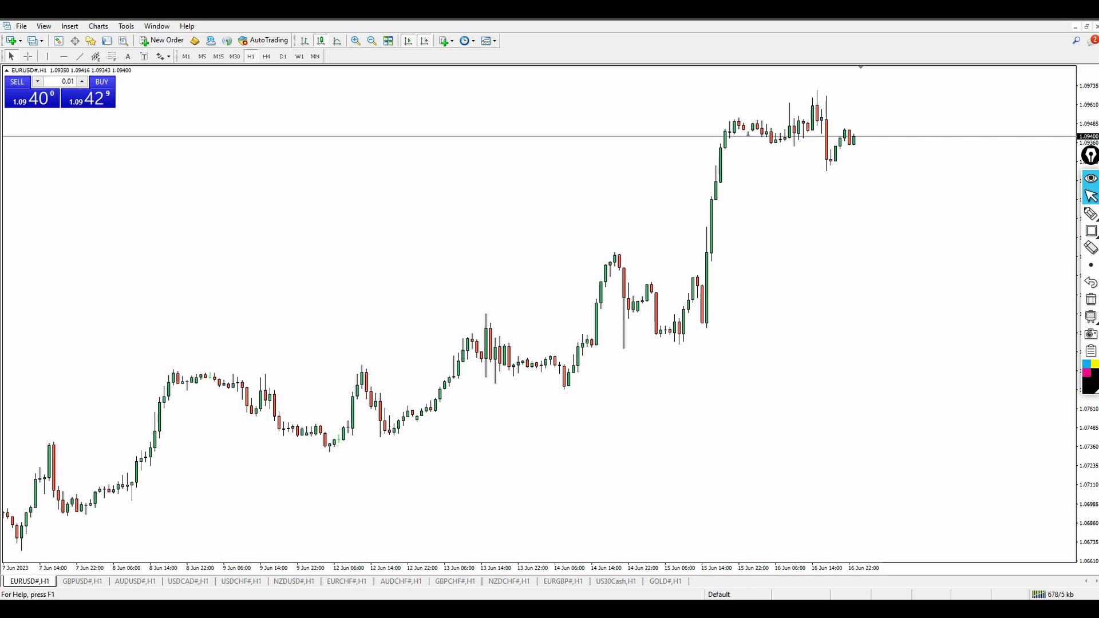
- Select Parabolic MA Alert.zip in the download folder, minimise the folder, and show the Navigator's indicator list
{"action": "key", "text": "alt+Tab"}
{"action": "key", "text": "Right"}
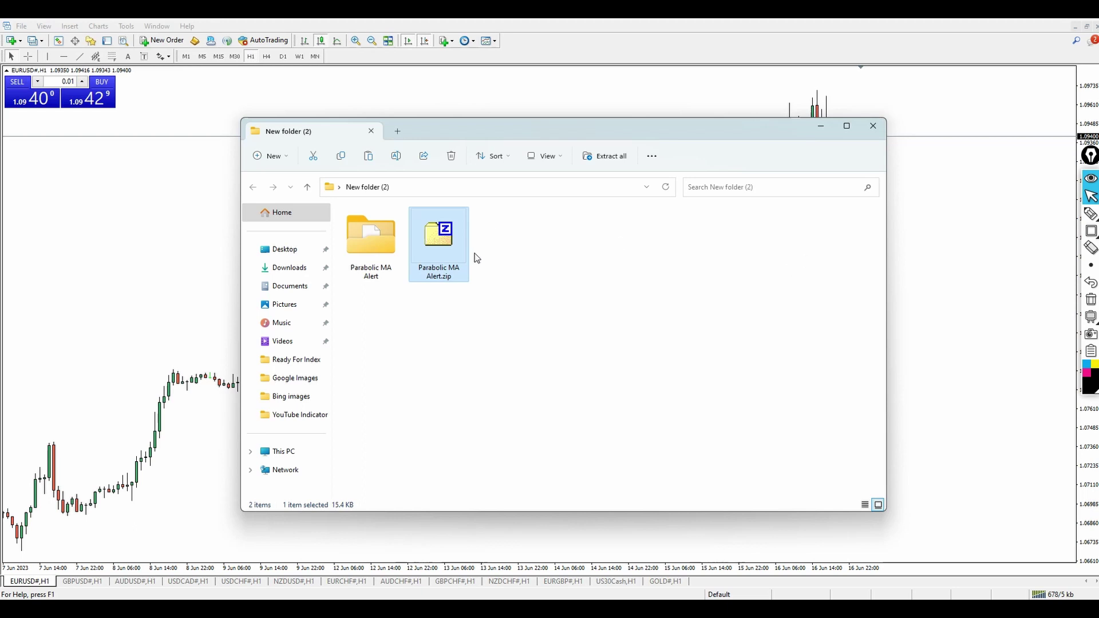
{"action": "left_click", "coordinate": [820, 130]}
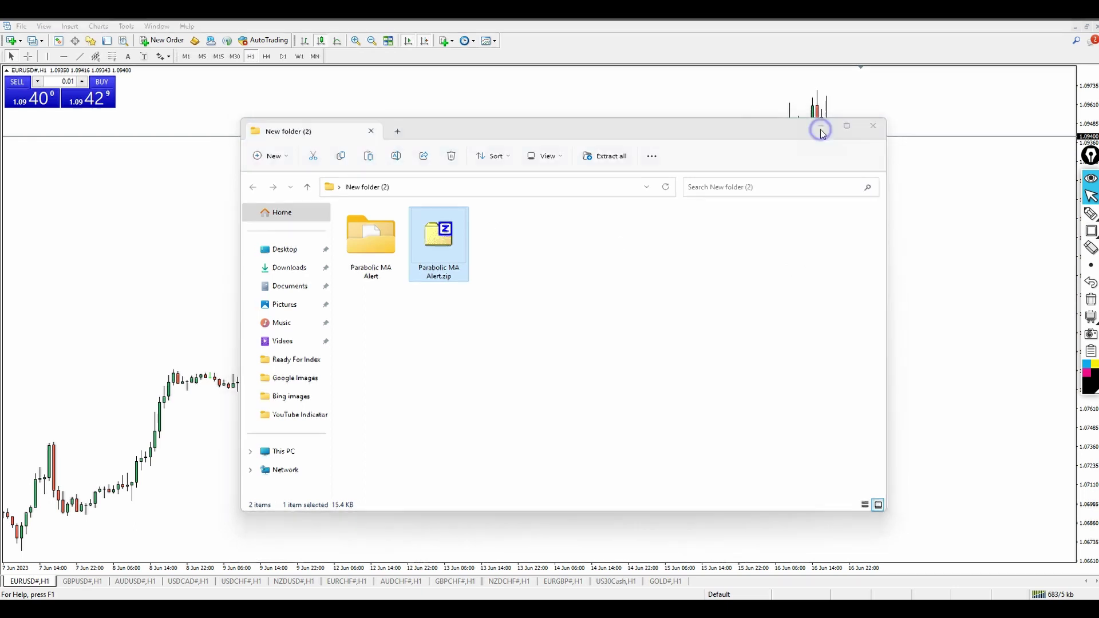
{"action": "left_click", "coordinate": [91, 40]}
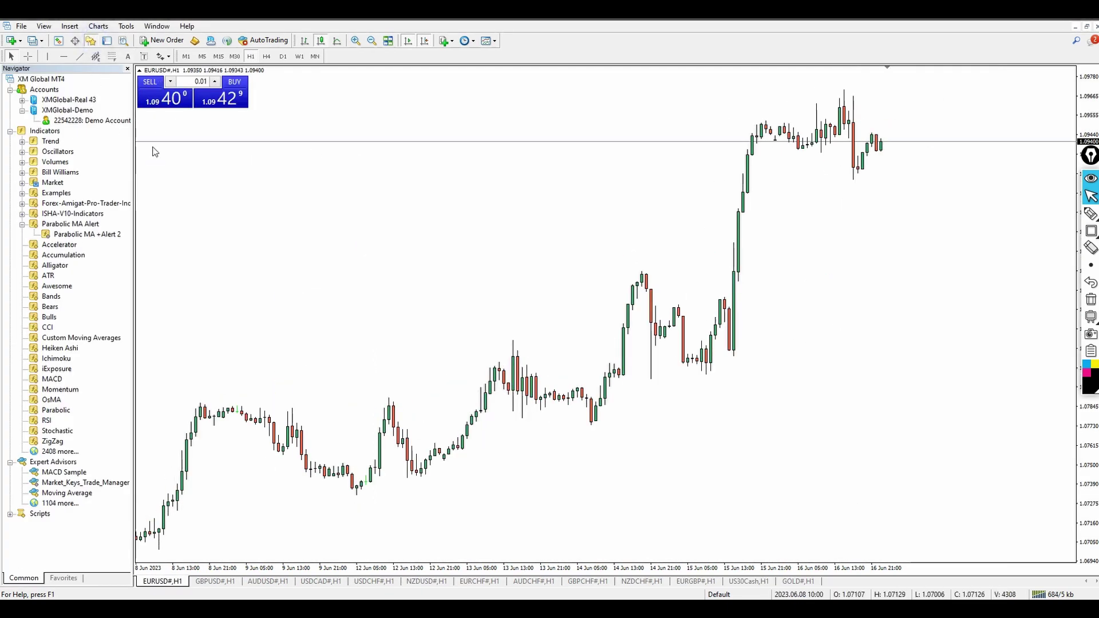
- Drag Parabolic MA +Alert 2 onto the EURUSD H1 chart and allow DLL imports
{"action": "left_click", "coordinate": [96, 225]}
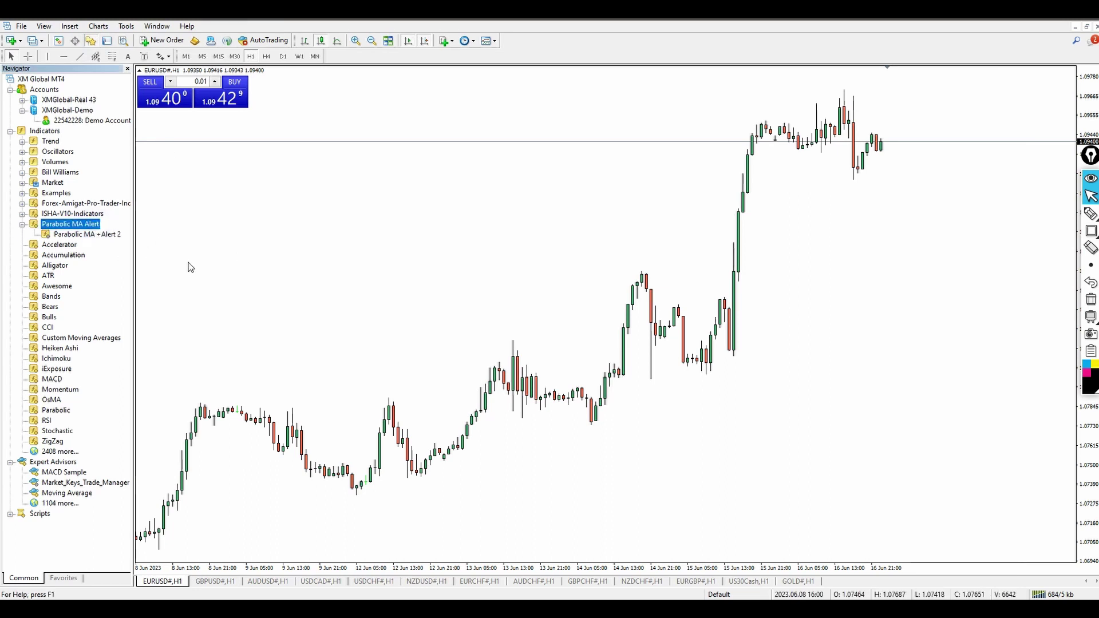
{"action": "left_click", "coordinate": [58, 234]}
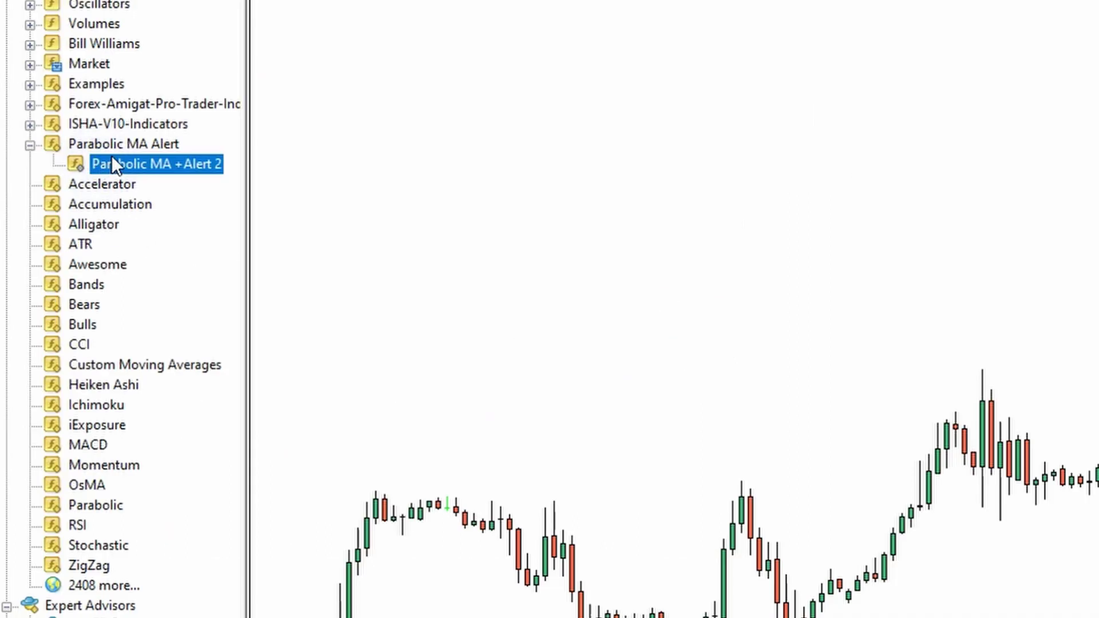
{"action": "left_click_drag", "start_coordinate": [112, 157], "coordinate": [813, 177]}
{"action": "left_click", "coordinate": [657, 88]}
{"action": "left_click", "coordinate": [655, 150]}
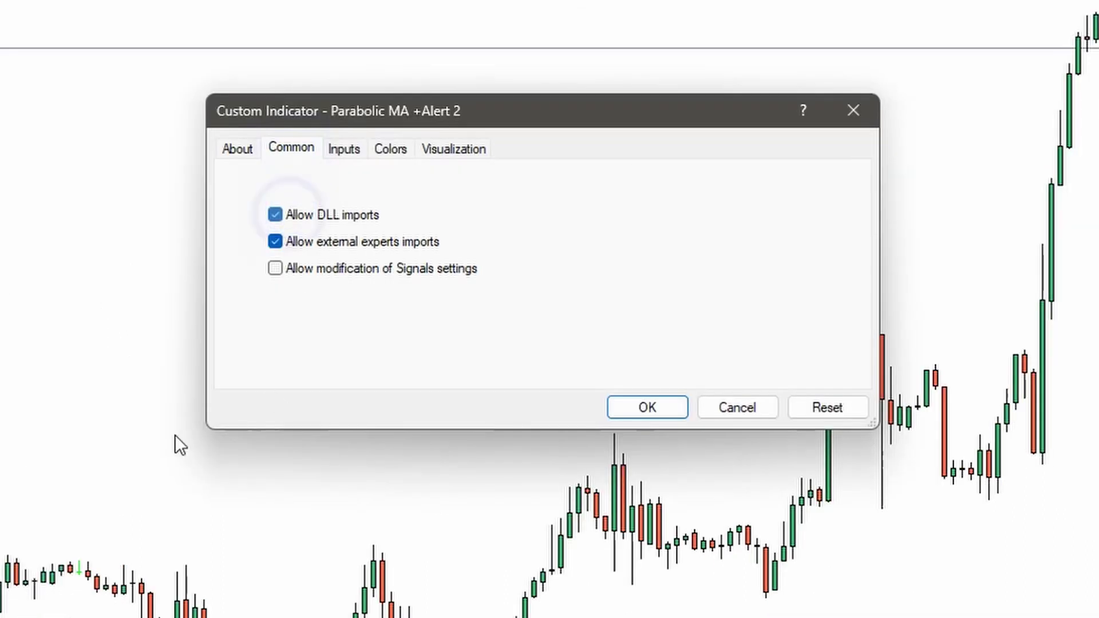
- Review the Alert_Sound input and line colours, apply the indicator, dismiss its alert, and hide the Navigator
{"action": "left_click", "coordinate": [712, 85]}
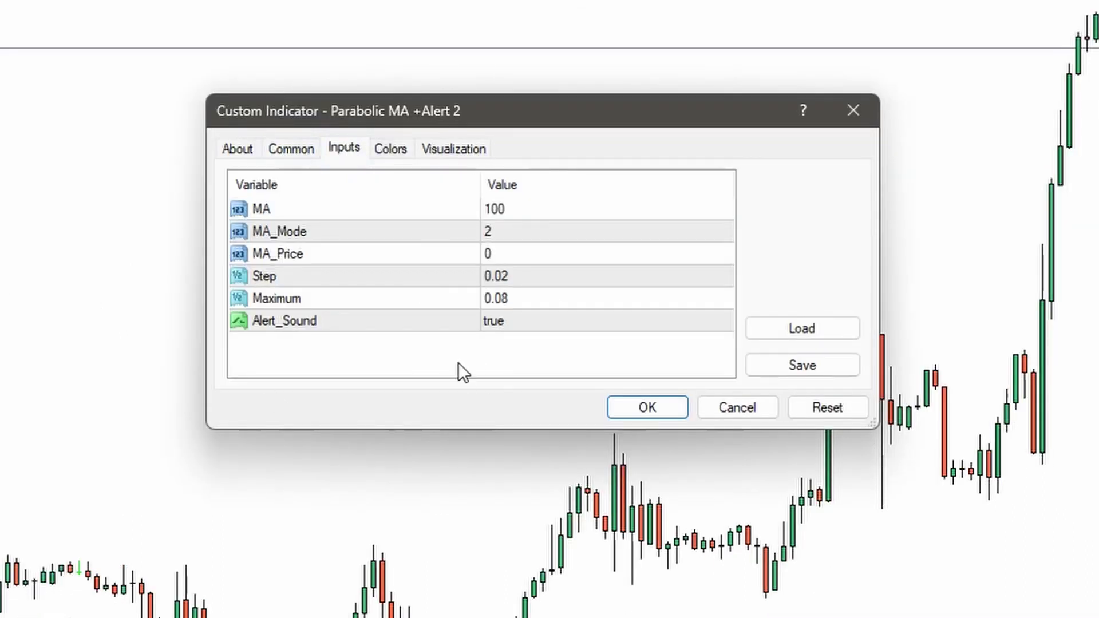
{"action": "left_click", "coordinate": [274, 326]}
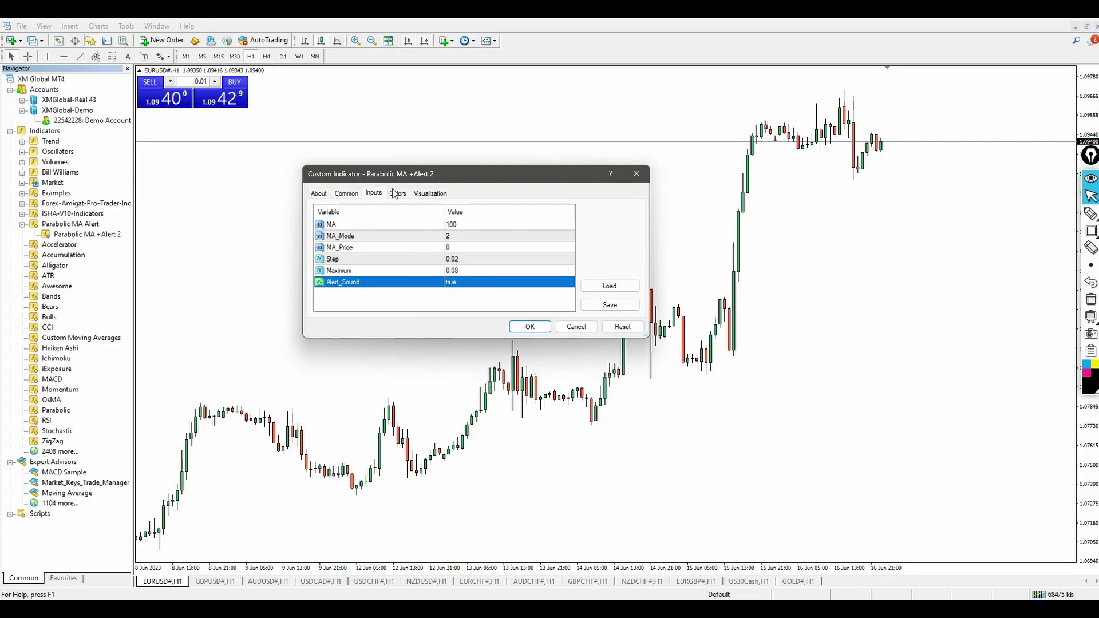
{"action": "left_click", "coordinate": [395, 193]}
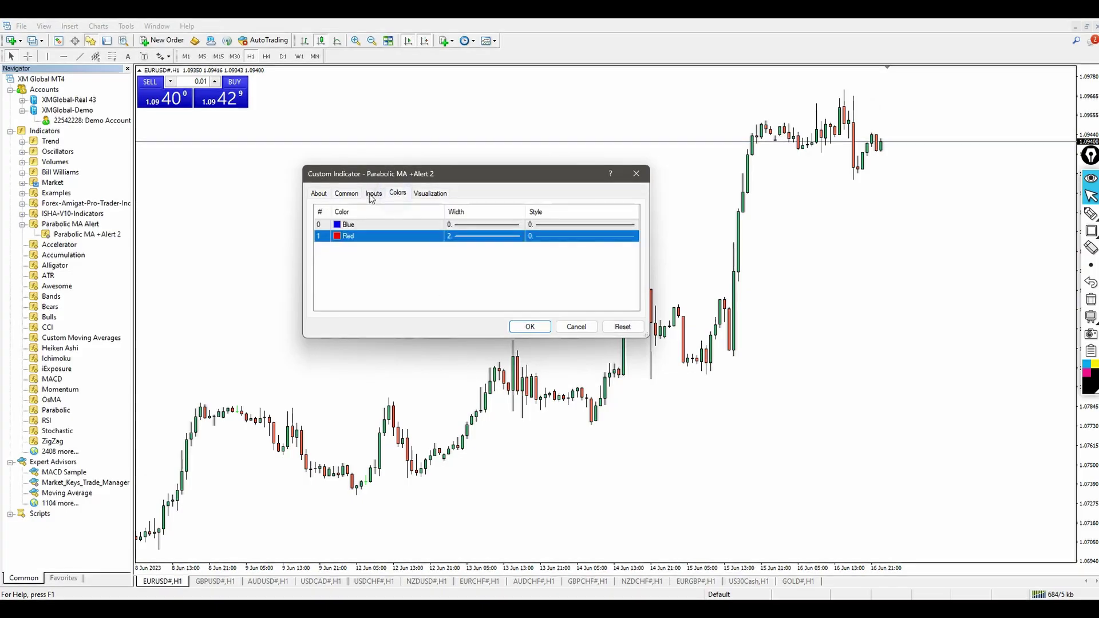
{"action": "left_click", "coordinate": [319, 193]}
{"action": "left_click", "coordinate": [532, 328]}
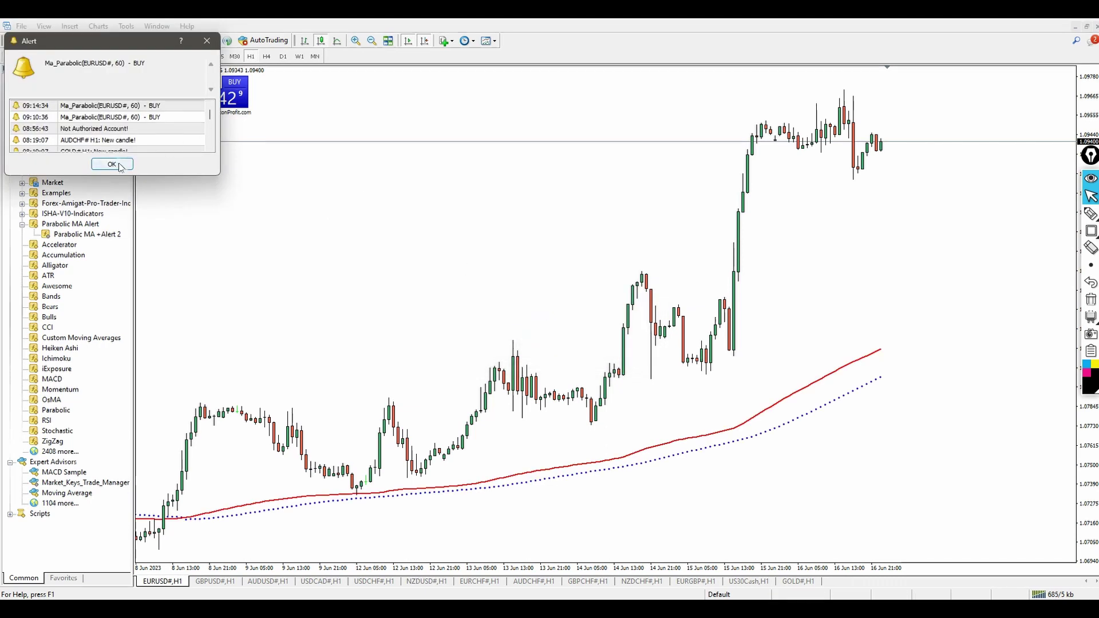
{"action": "left_click", "coordinate": [122, 165]}
{"action": "left_click", "coordinate": [91, 41]}
{"action": "left_click_drag", "start_coordinate": [401, 186], "coordinate": [354, 209]}
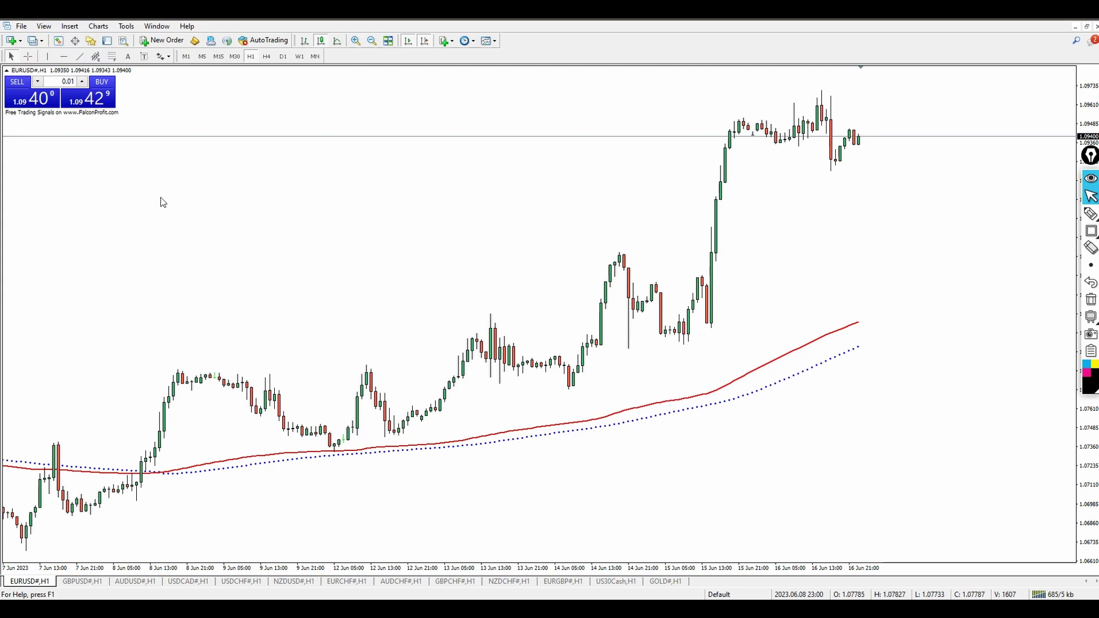
{"action": "left_click_drag", "start_coordinate": [70, 396], "coordinate": [421, 330]}
{"action": "scroll", "coordinate": [420, 329], "scroll_direction": "down", "scroll_amount": 10}
{"action": "scroll", "coordinate": [224, 423], "scroll_direction": "up", "scroll_amount": 5}
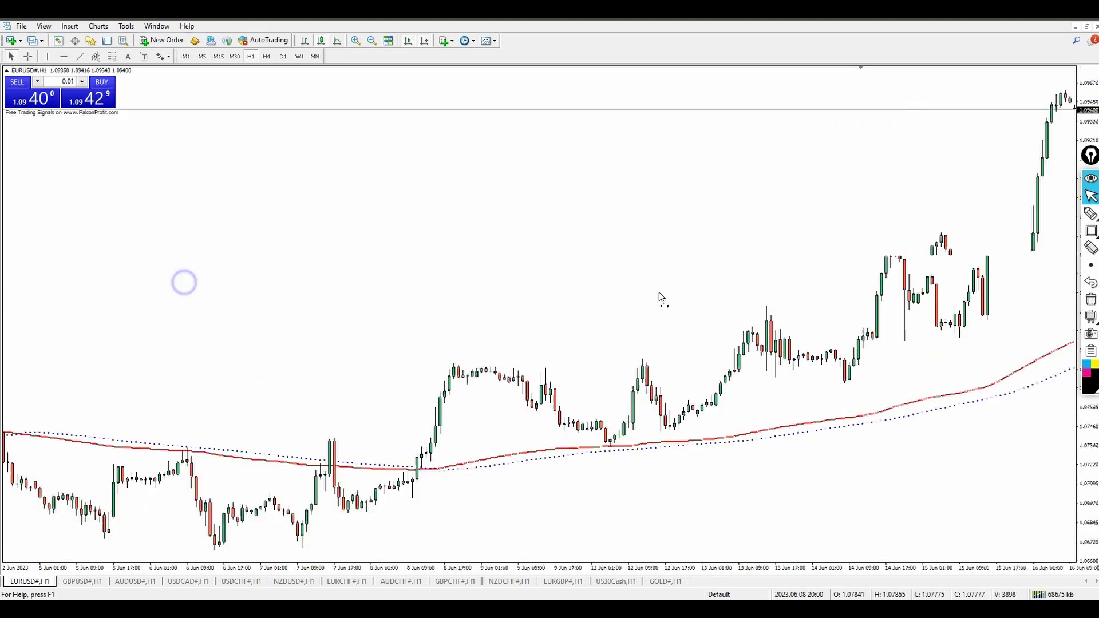
{"action": "scroll", "coordinate": [427, 270], "scroll_direction": "down", "scroll_amount": 4}
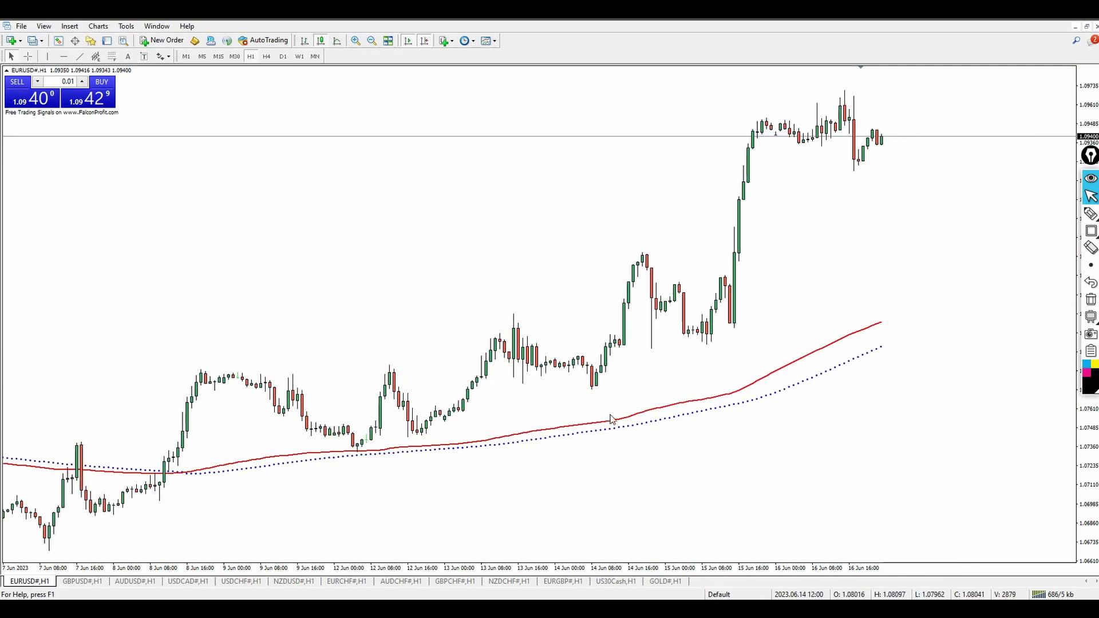
{"action": "key", "text": "t"}
- Draw trial arrows at the dotted blue and red lines, then clear them
{"action": "left_click_drag", "start_coordinate": [519, 527], "coordinate": [543, 447]}
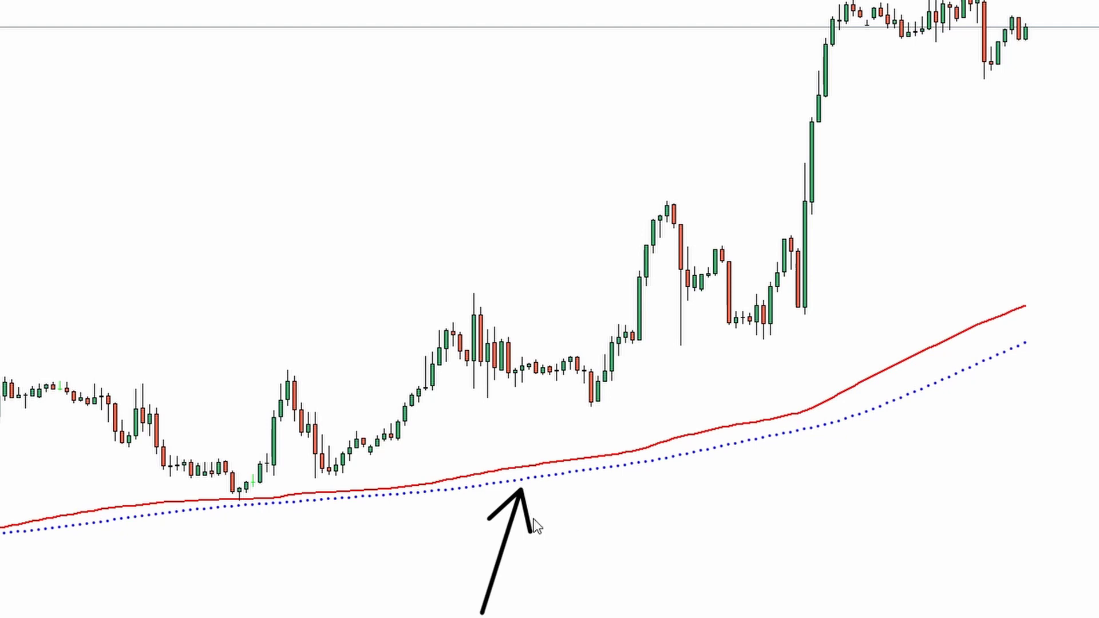
{"action": "left_click_drag", "start_coordinate": [469, 396], "coordinate": [503, 463]}
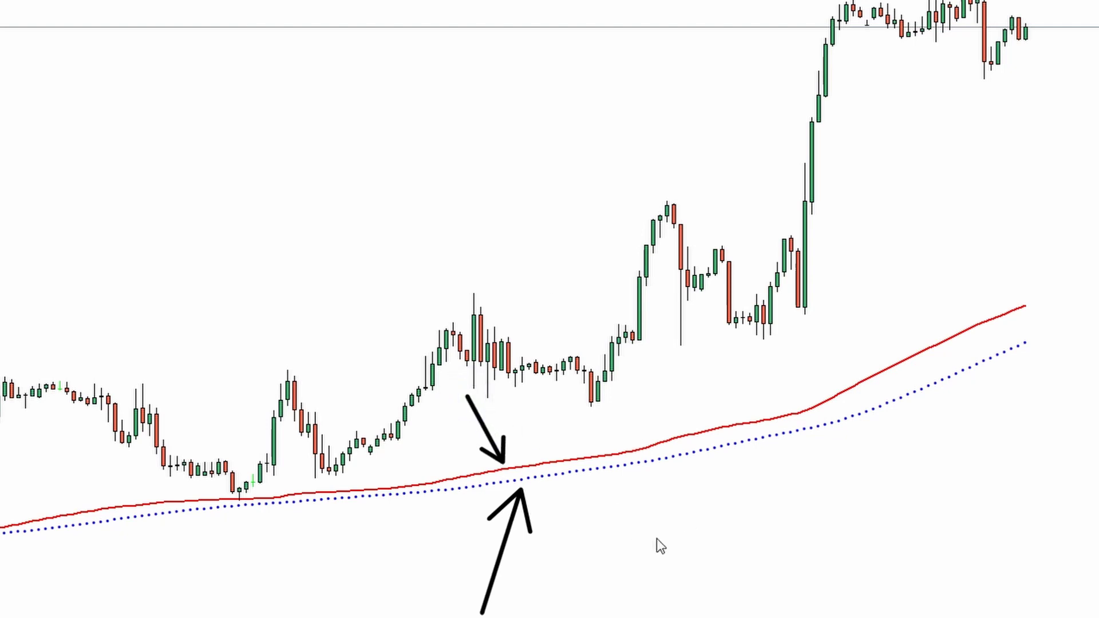
{"action": "key", "text": "Escape"}
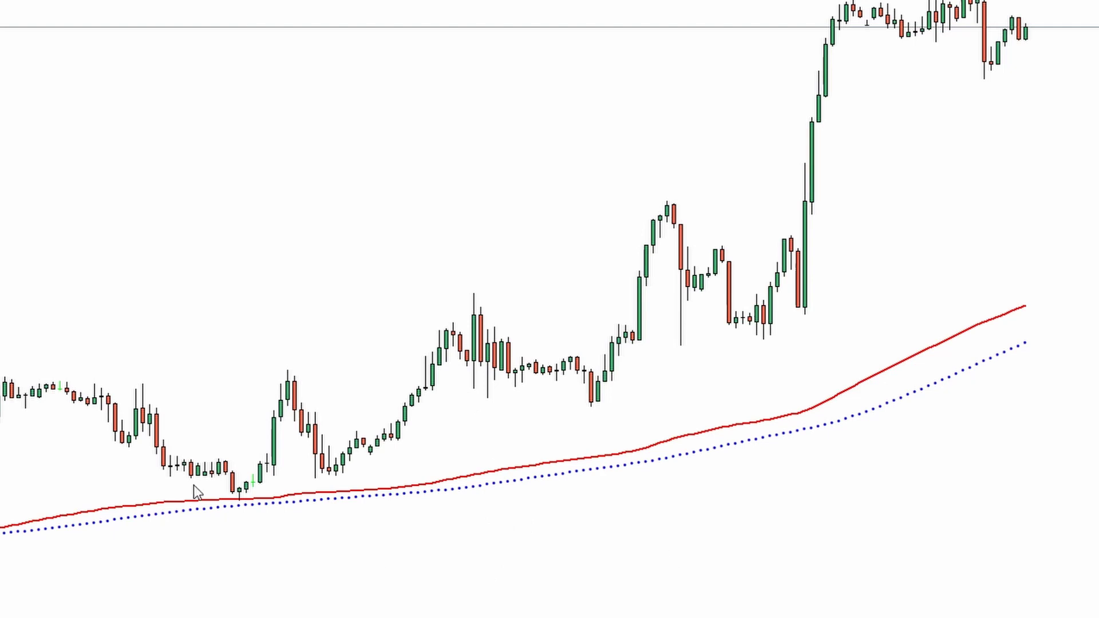
- Shift the chart back a week and mark the blue and red line crossover with two arrows
{"action": "left_click_drag", "start_coordinate": [262, 176], "coordinate": [632, 288]}
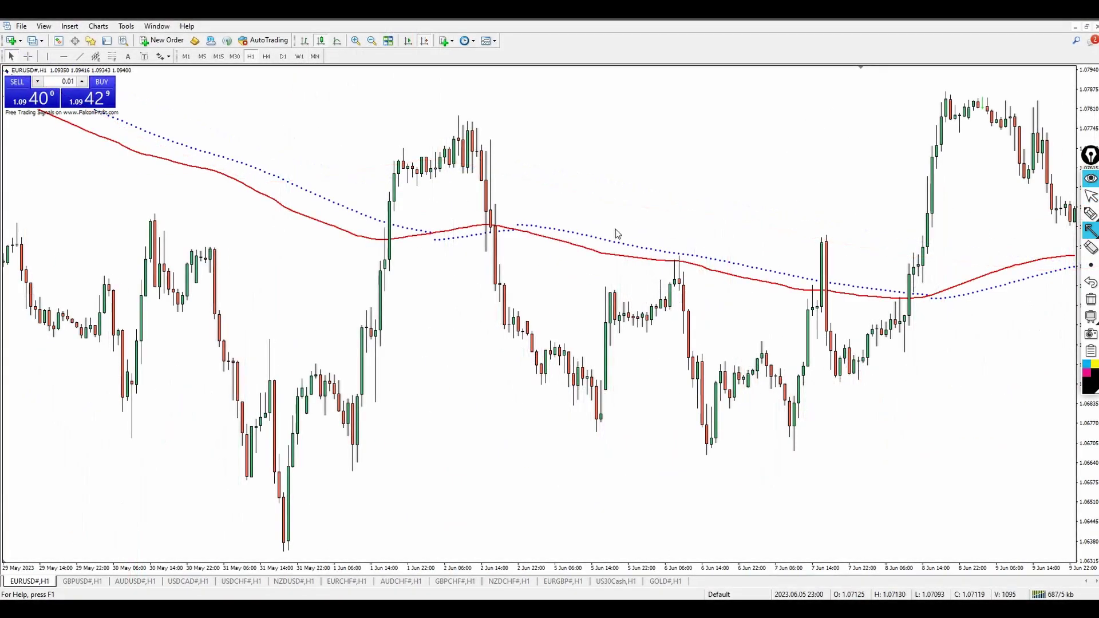
{"action": "left_click_drag", "start_coordinate": [602, 167], "coordinate": [593, 235]}
{"action": "left_click_drag", "start_coordinate": [513, 289], "coordinate": [581, 256]}
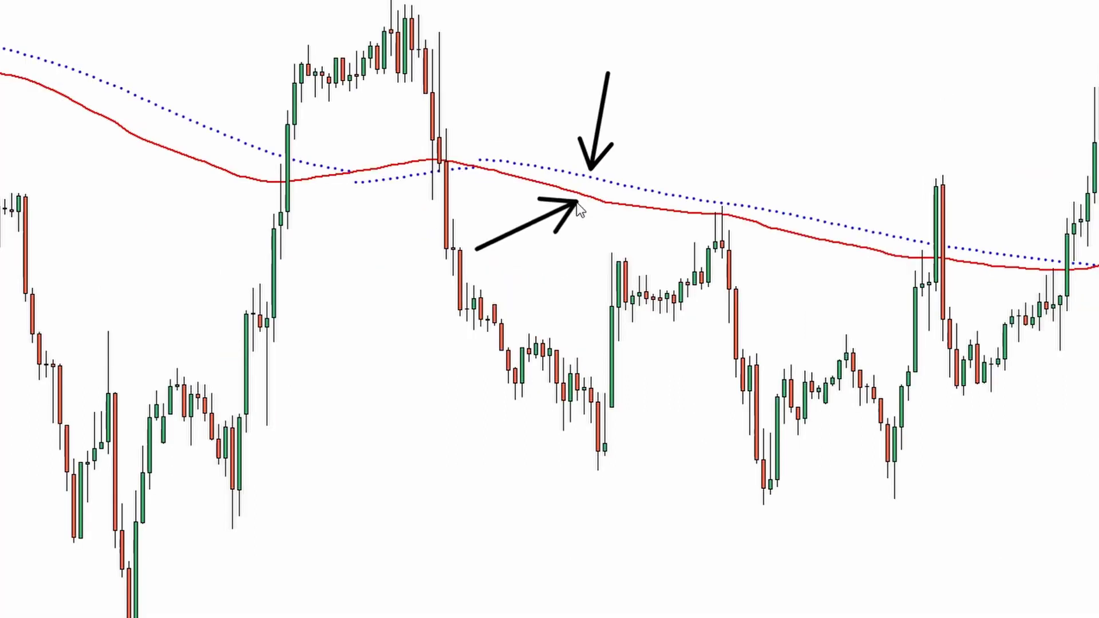